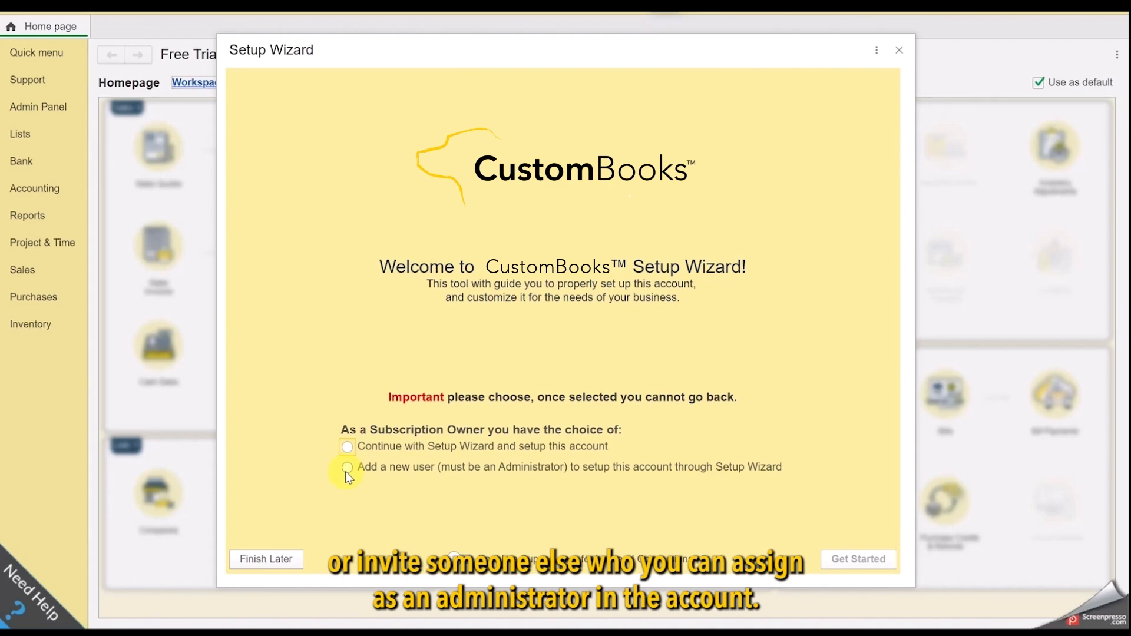
- Choose to continue with the Setup Wizard for this account, enable a Support user, and proceed past the progress dashboard
{"action": "left_click", "coordinate": [348, 448]}
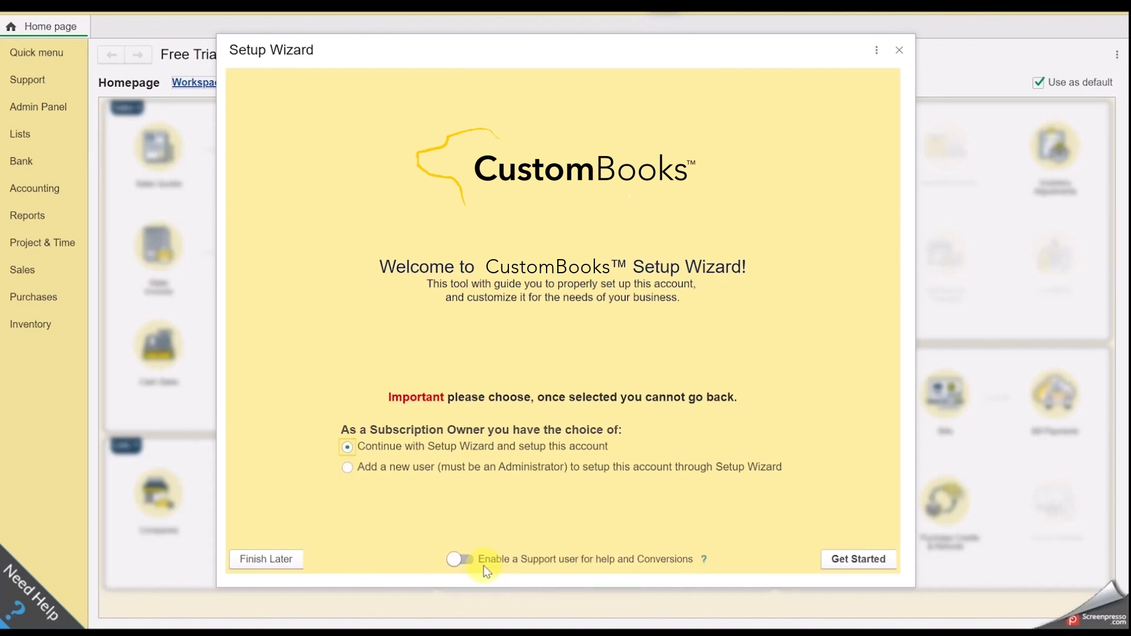
{"action": "left_click", "coordinate": [456, 558]}
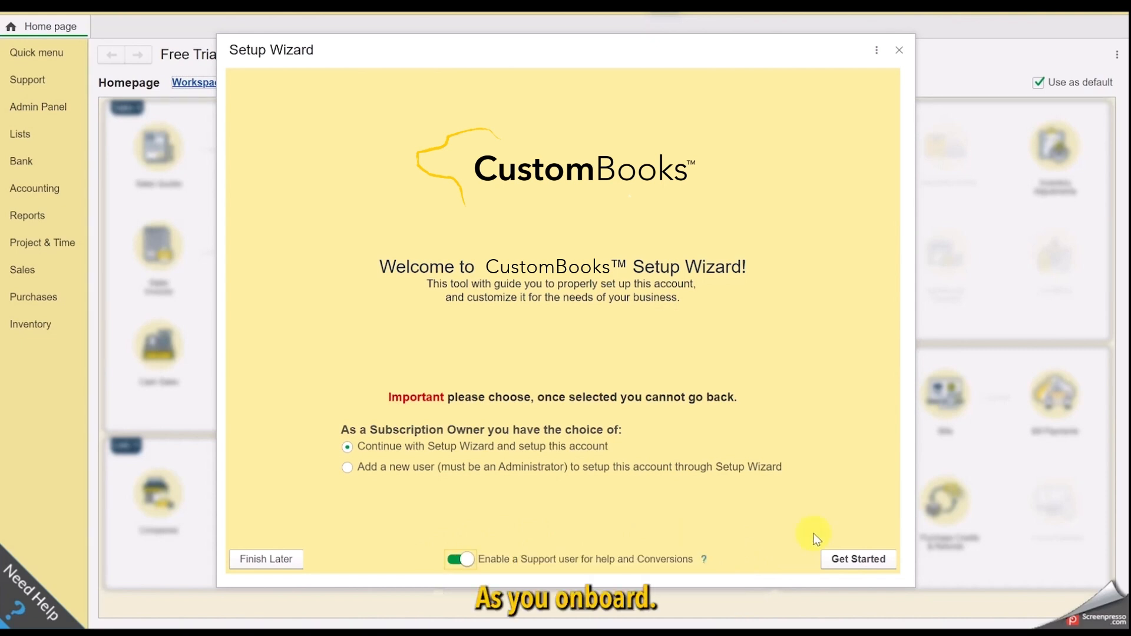
{"action": "left_click", "coordinate": [852, 562]}
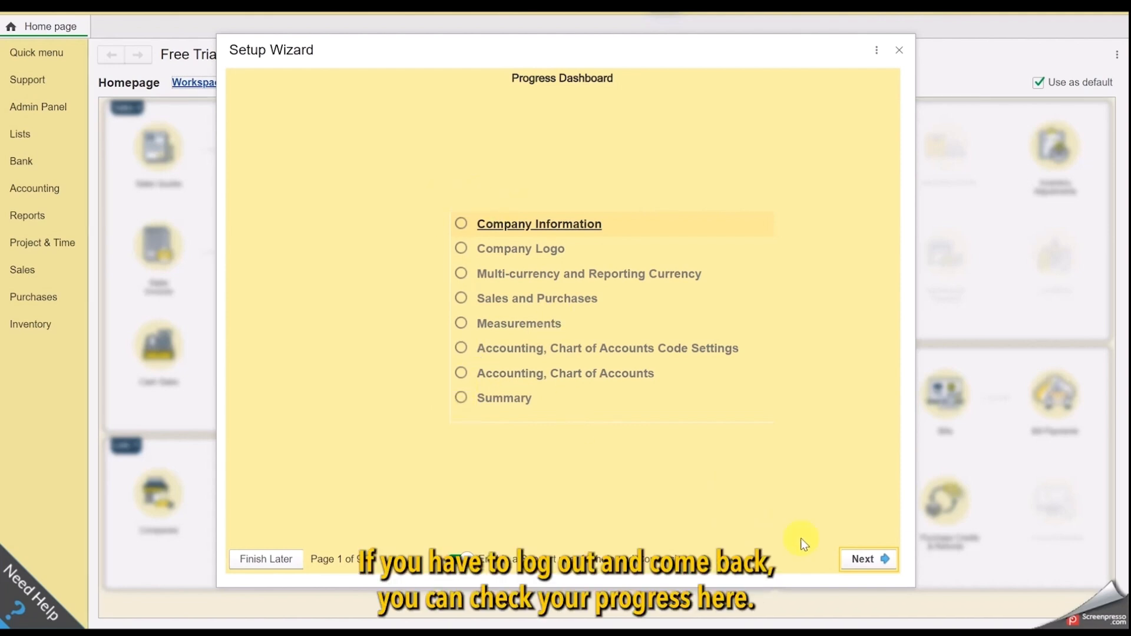
{"action": "left_click", "coordinate": [862, 561]}
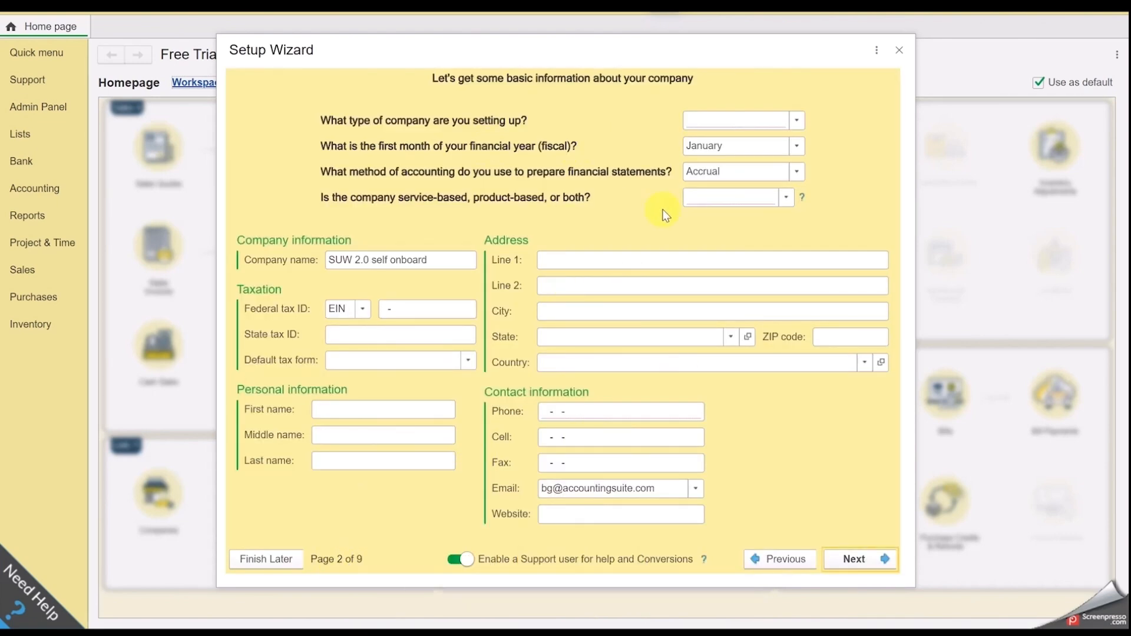
- Set the company type to LLC and specify that the company is both service-based and product-based
{"action": "left_click", "coordinate": [755, 118]}
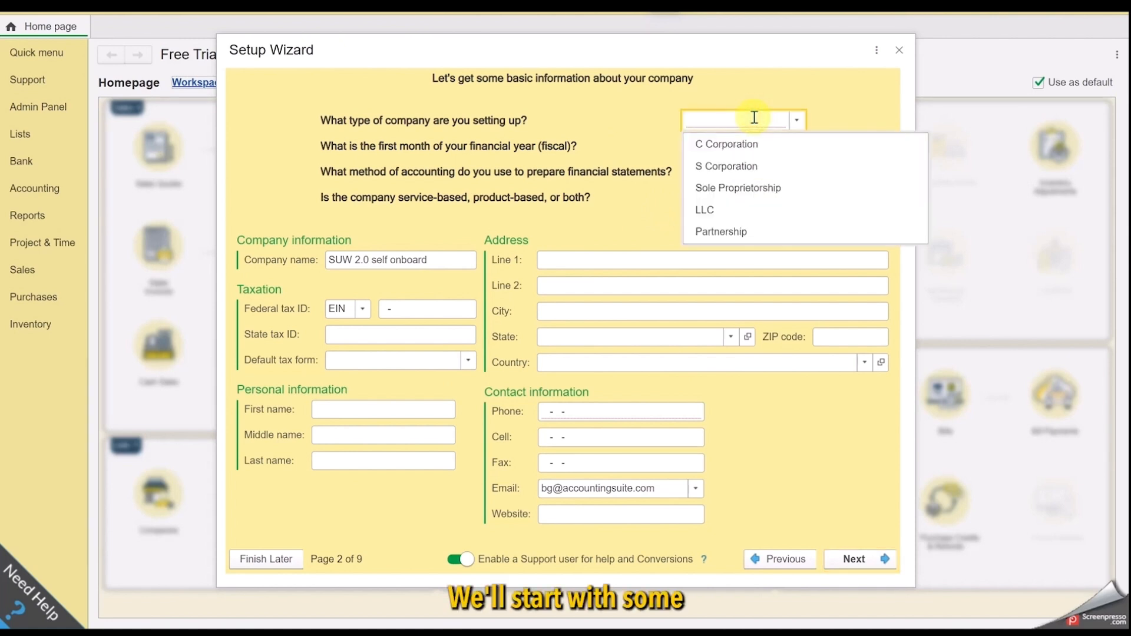
{"action": "left_click", "coordinate": [728, 210]}
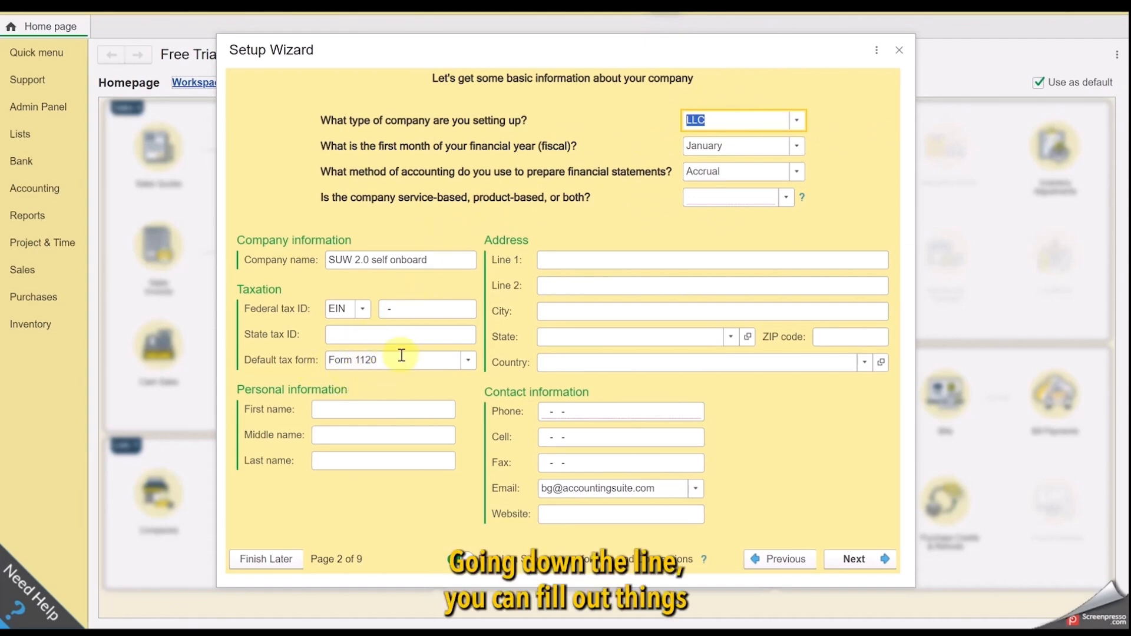
{"action": "left_click", "coordinate": [787, 197]}
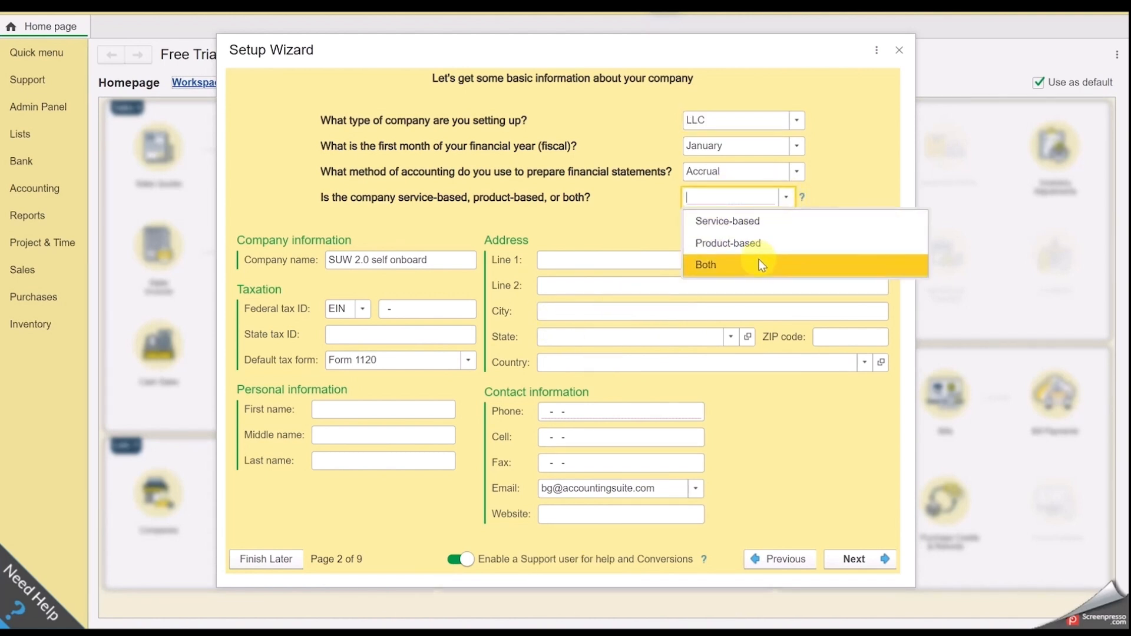
{"action": "left_click", "coordinate": [759, 264]}
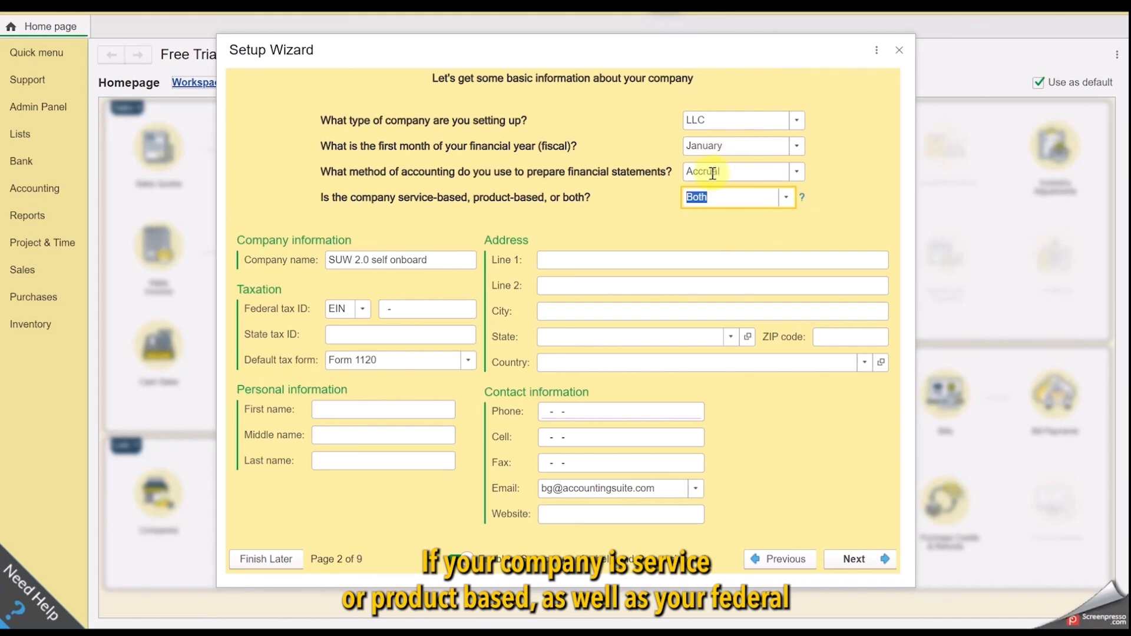
- Enter the company's phone number in the contact information and continue to the logo page
{"action": "left_click", "coordinate": [604, 408]}
{"action": "type", "text": "555555555555"}
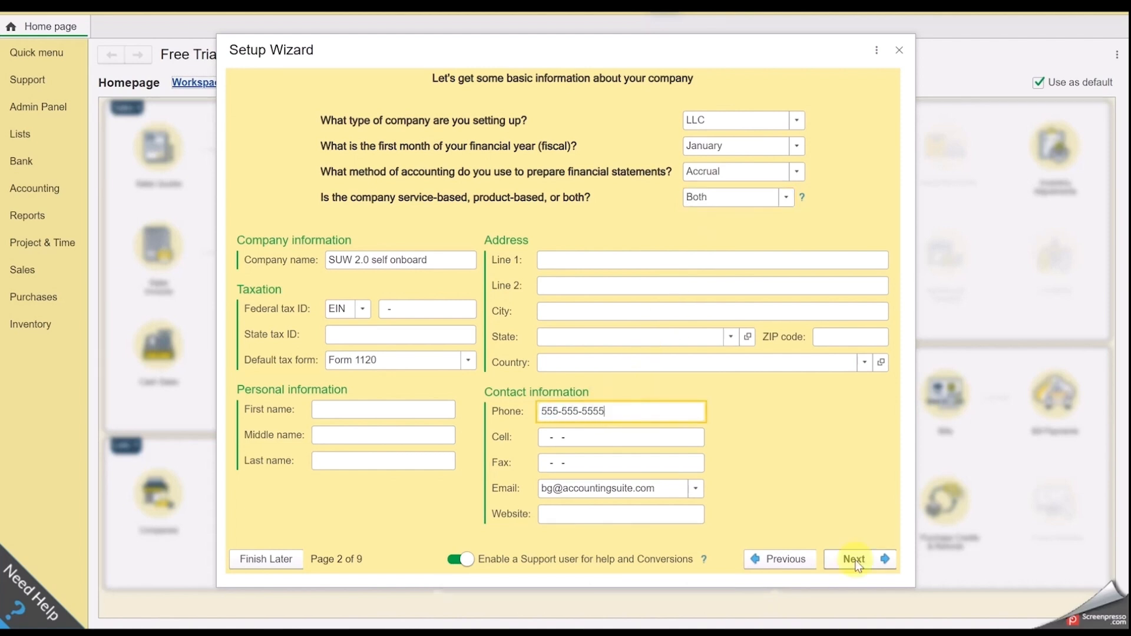
{"action": "left_click", "coordinate": [854, 559]}
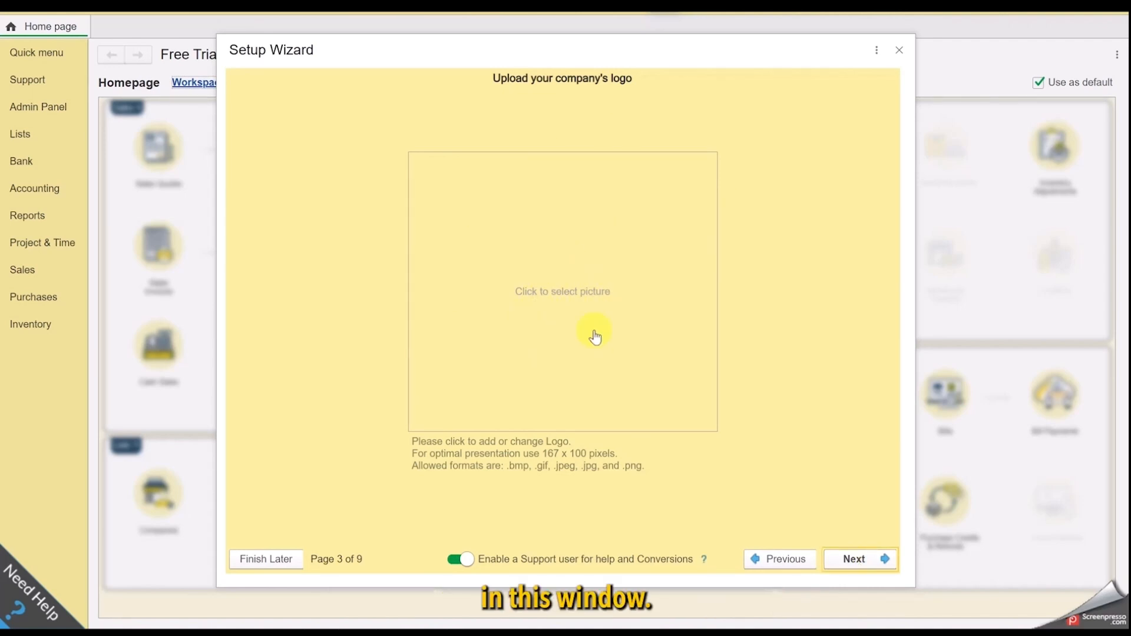
- Skip the company logo upload and enable the use of more than one currency, keeping USD as reporting currency
{"action": "left_click", "coordinate": [854, 559]}
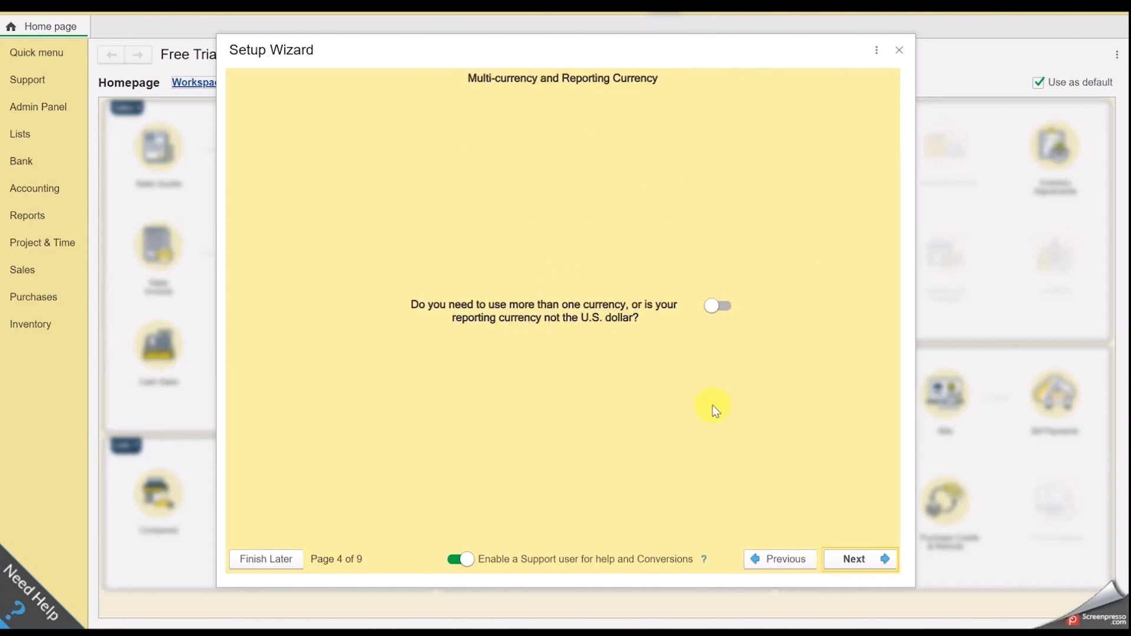
{"action": "left_click", "coordinate": [717, 307]}
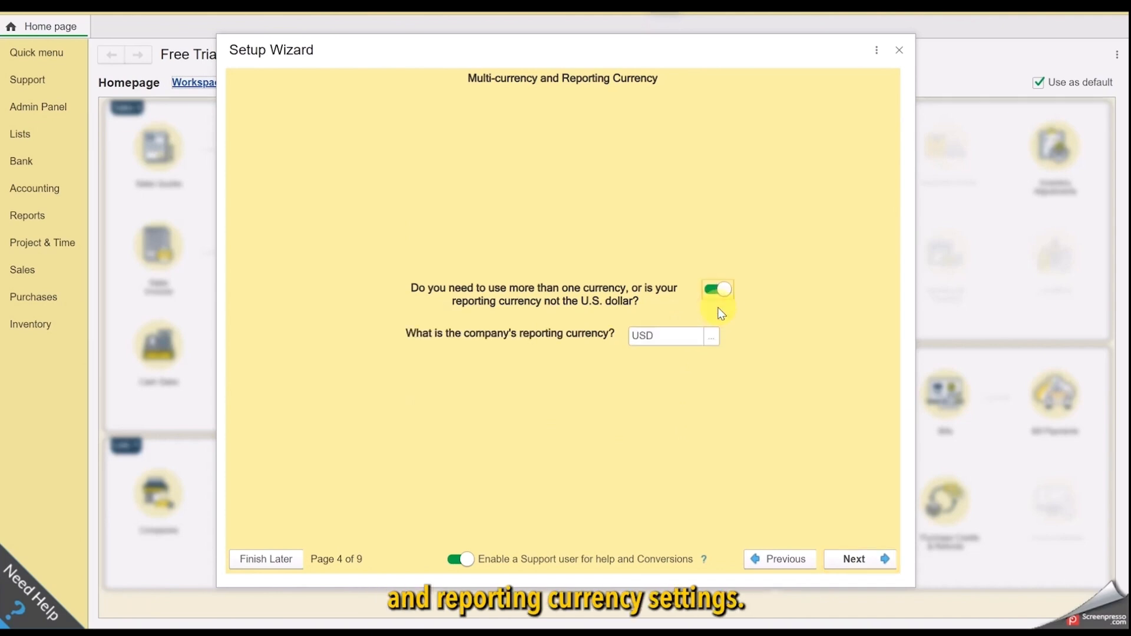
{"action": "left_click", "coordinate": [853, 561]}
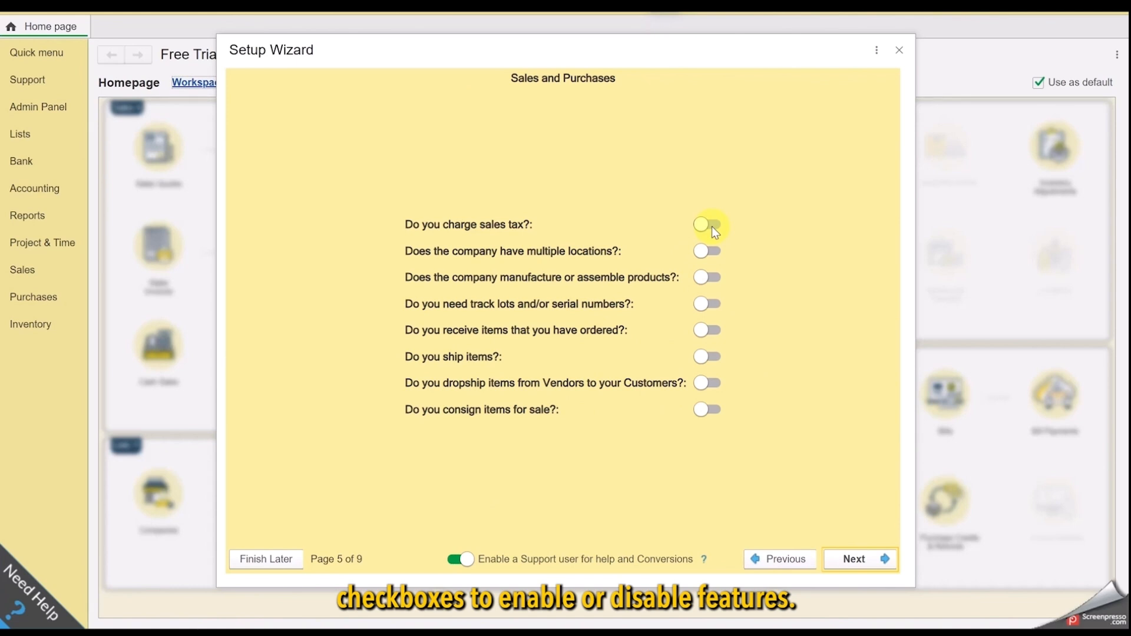
- Enable all Sales and Purchases options, from sales tax and multiple locations through dropshipping and consigning items for sale
{"action": "left_click", "coordinate": [712, 227]}
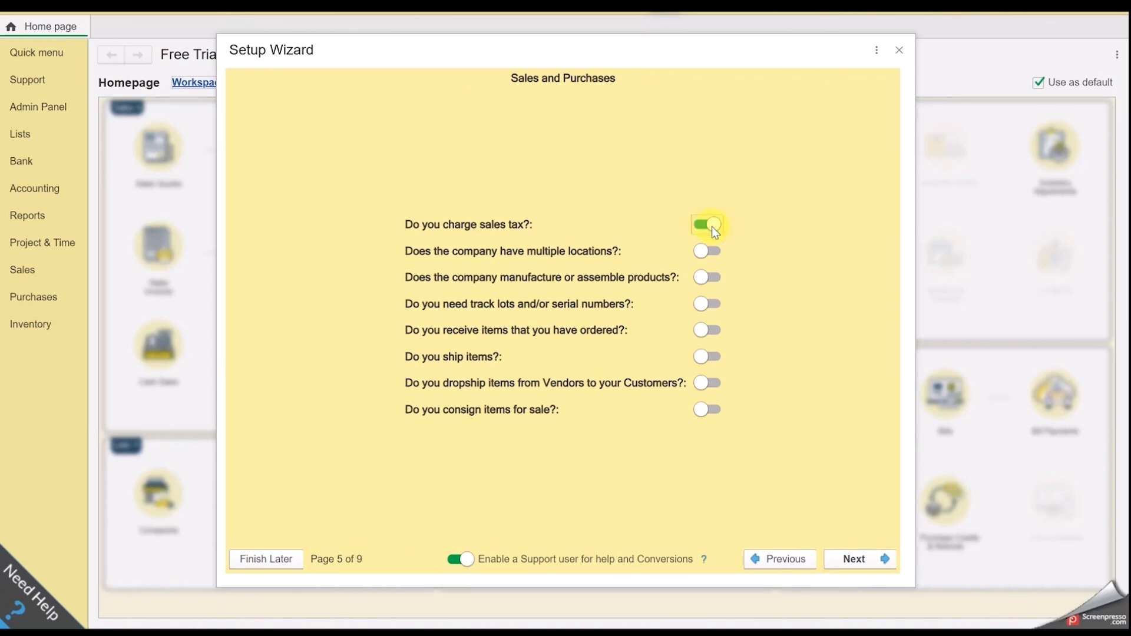
{"action": "left_click", "coordinate": [713, 255]}
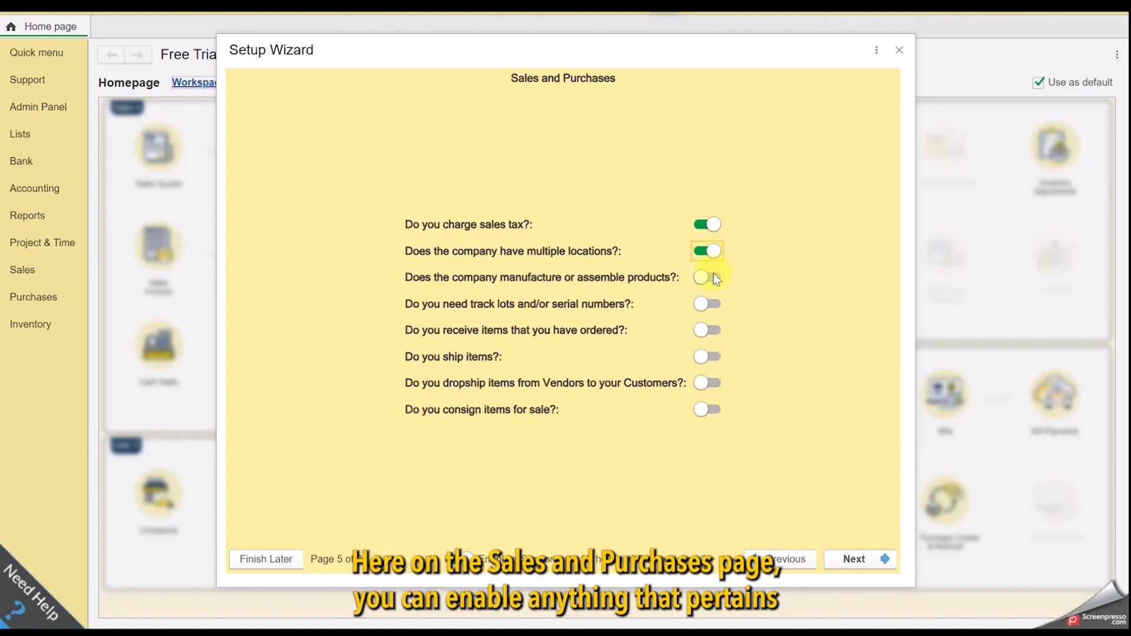
{"action": "left_click", "coordinate": [709, 304]}
{"action": "left_click", "coordinate": [709, 333]}
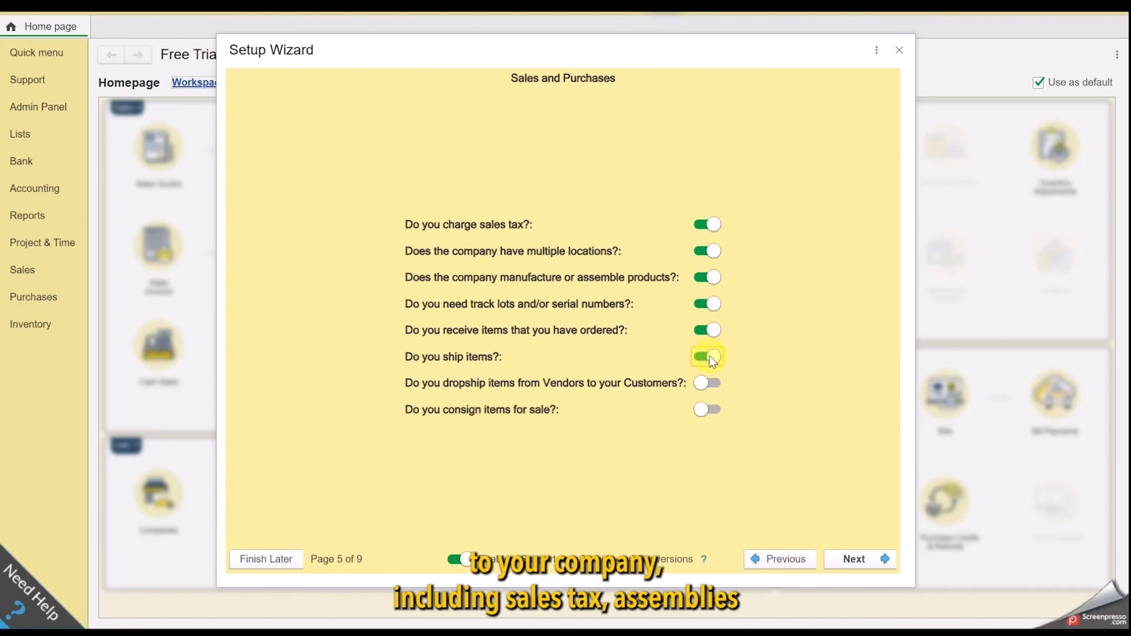
{"action": "left_click", "coordinate": [710, 384]}
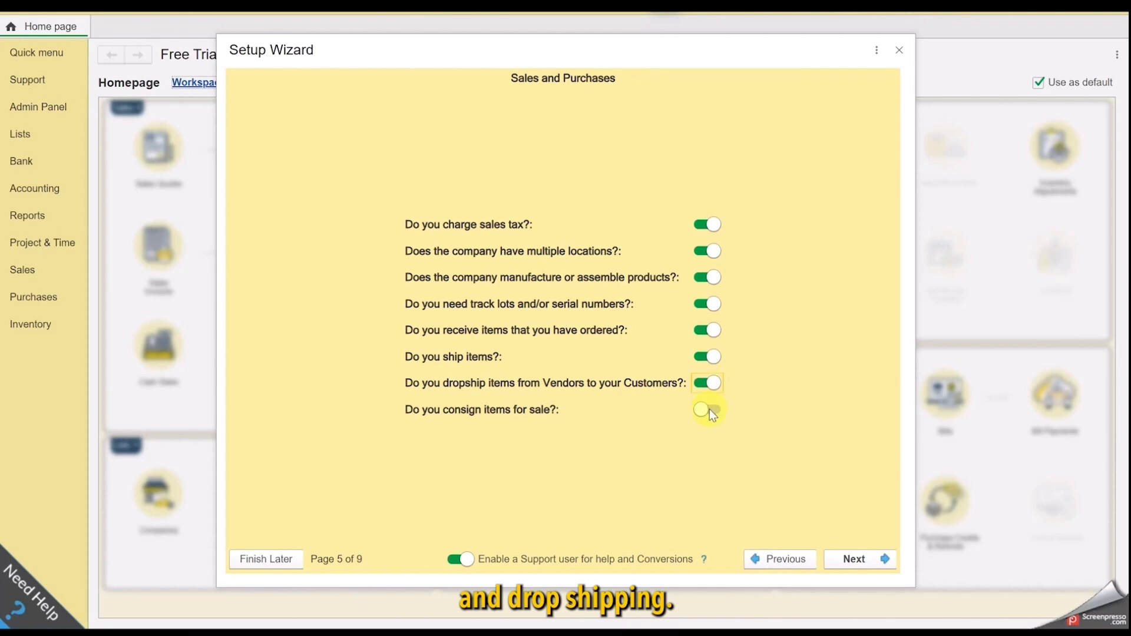
{"action": "left_click", "coordinate": [708, 409]}
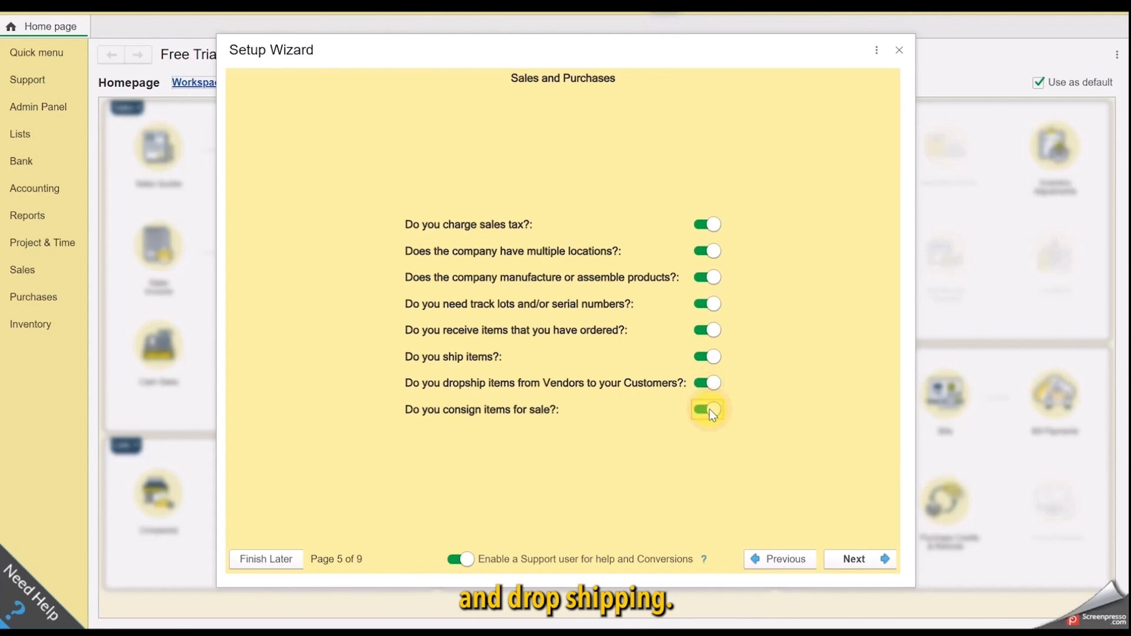
{"action": "left_click", "coordinate": [846, 557]}
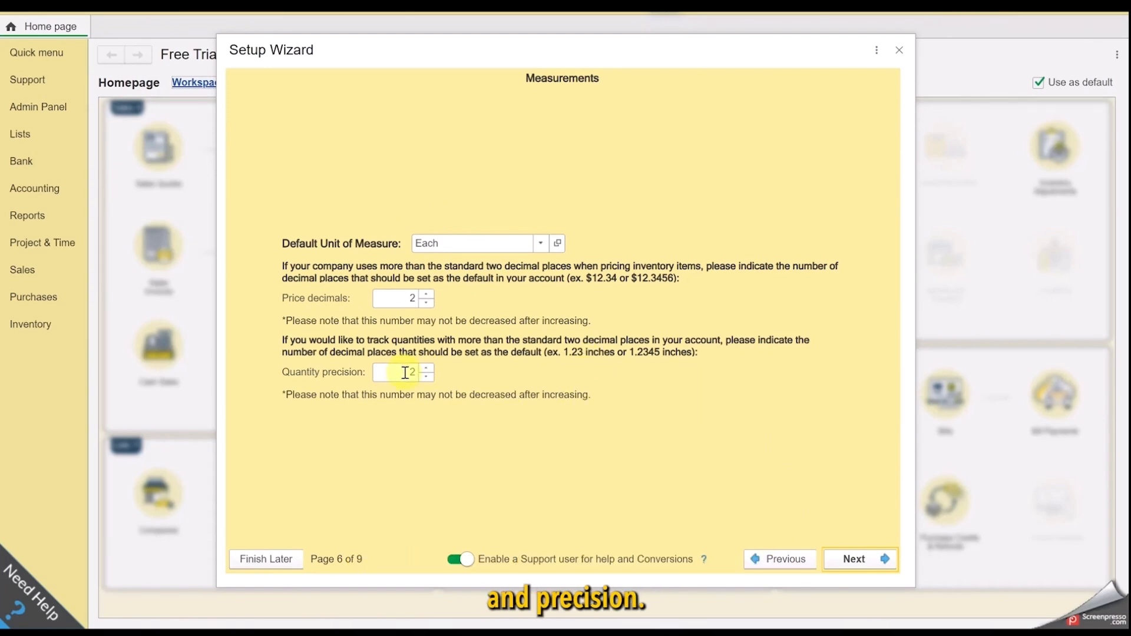
- Keep the default measurement settings and allow account codes outside the GAAP standard numerical range
{"action": "left_click", "coordinate": [855, 559]}
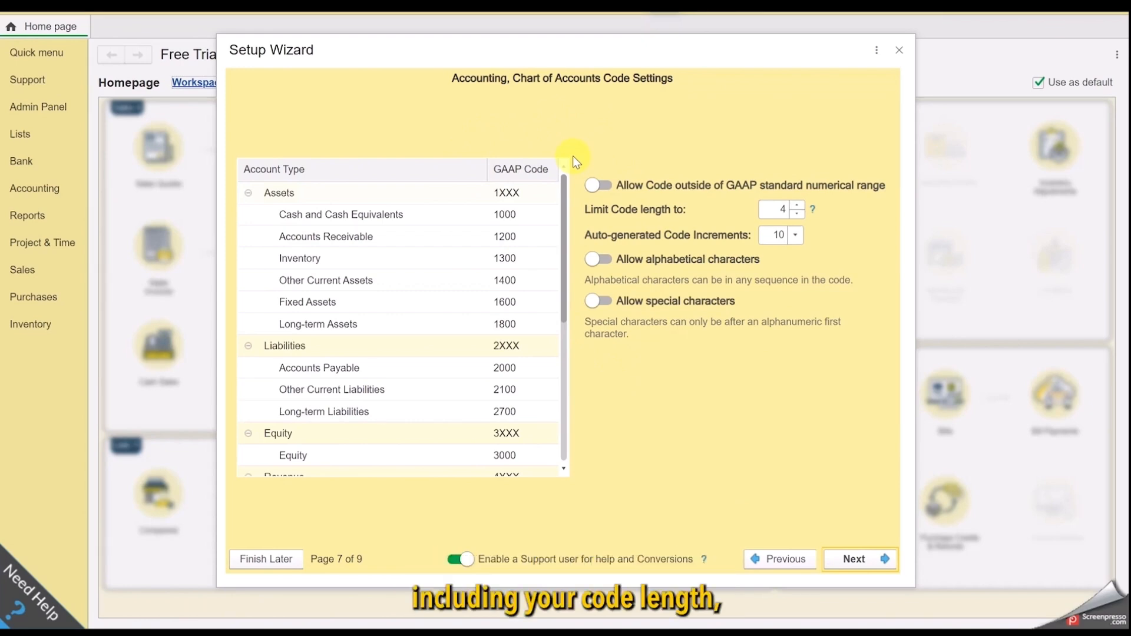
{"action": "left_click", "coordinate": [604, 185]}
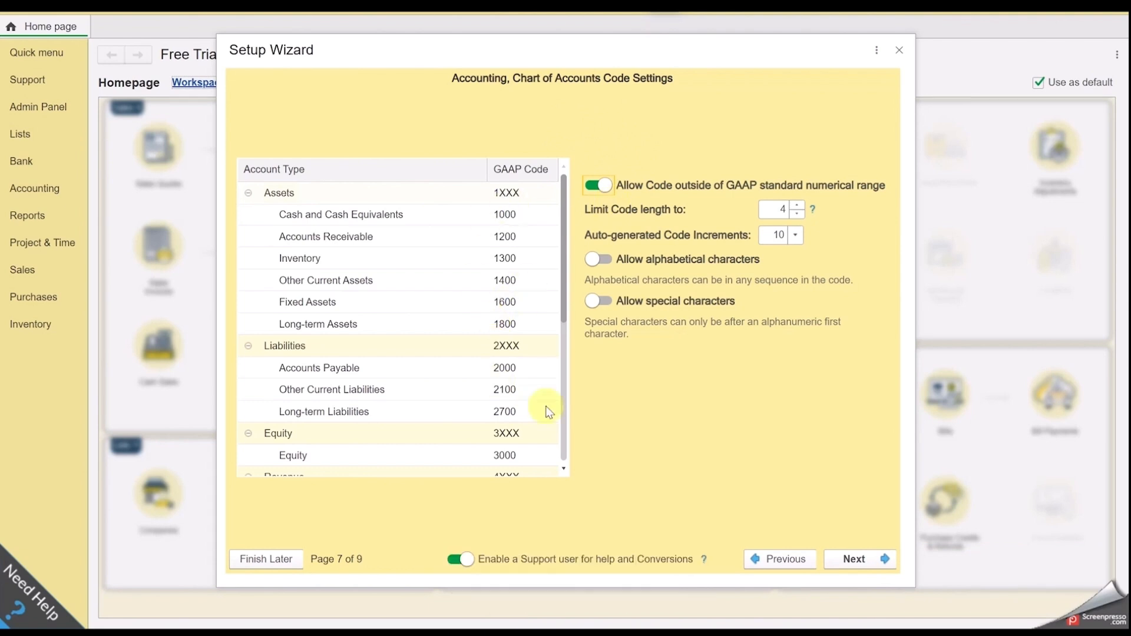
{"action": "scroll", "coordinate": [489, 371], "scroll_direction": "down", "scroll_amount": 5}
{"action": "left_click", "coordinate": [856, 560]}
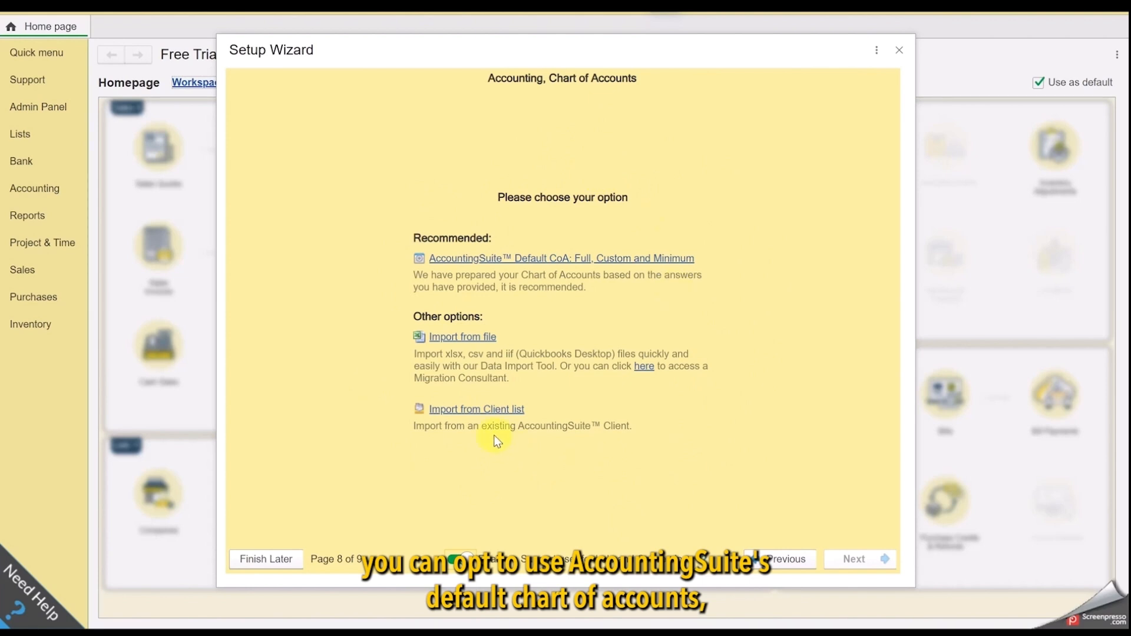
- Set up the Full default chart of accounts with beginning balances as of 1/1/2023, including a 150.00 Accounts Payable credit, and save it
{"action": "left_click", "coordinate": [519, 259]}
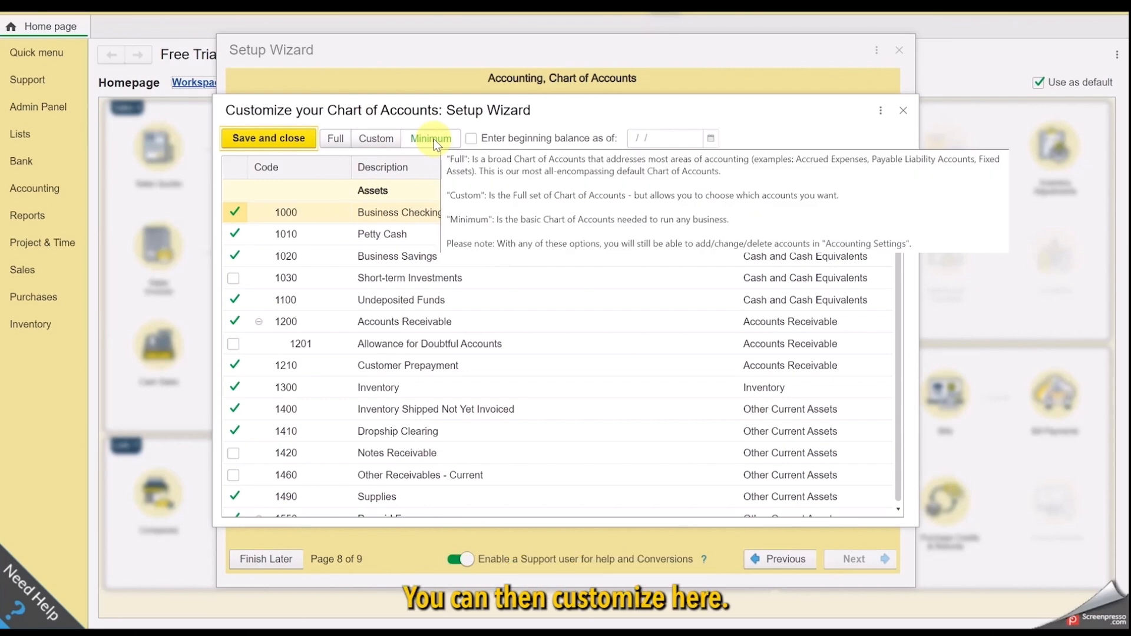
{"action": "mouse_move", "coordinate": [329, 144]}
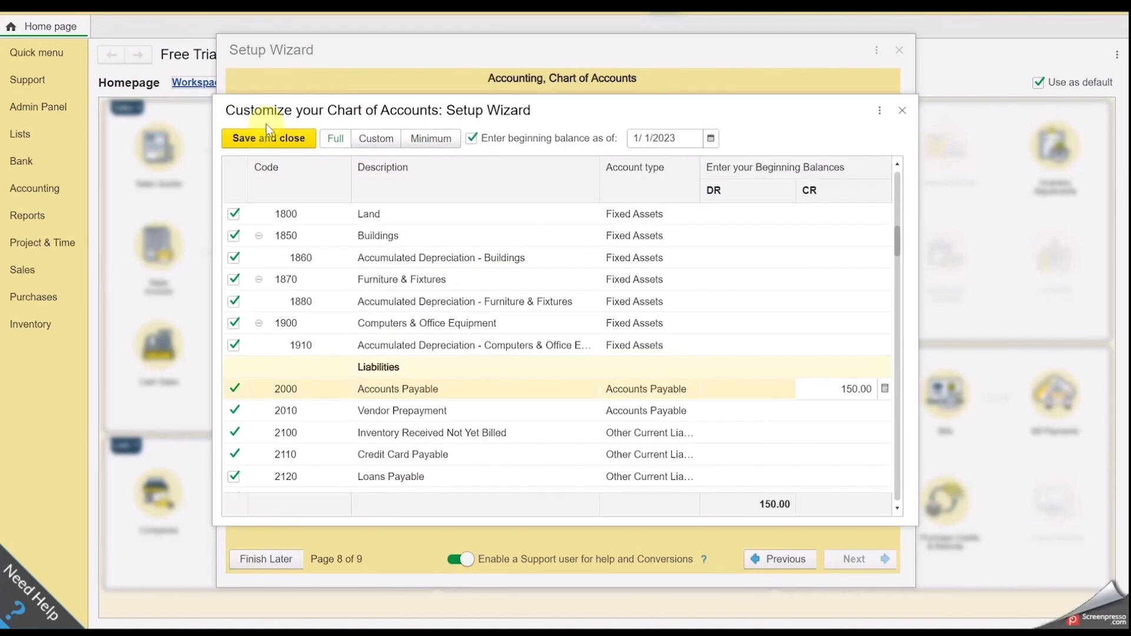
{"action": "left_click", "coordinate": [269, 138]}
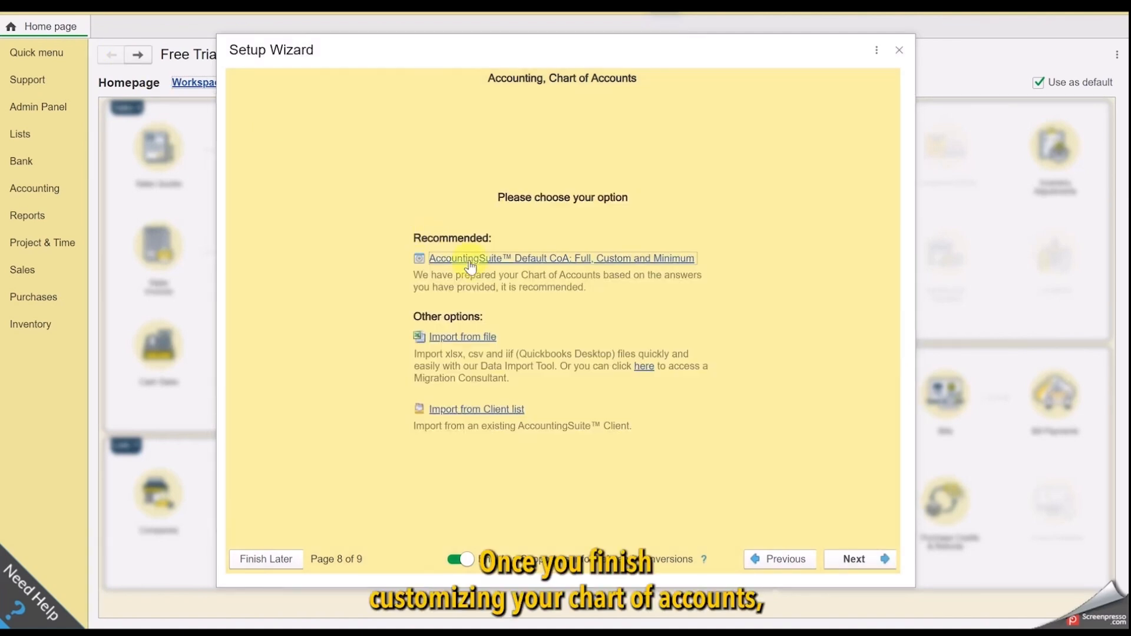
{"action": "left_click", "coordinate": [860, 554]}
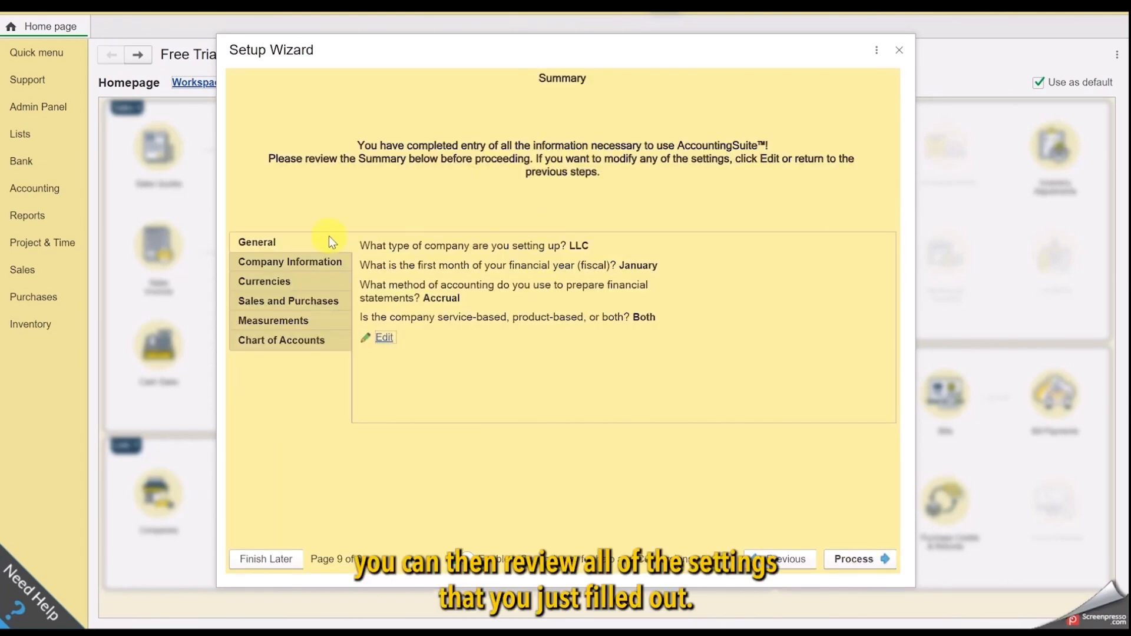
- Review the company information, currencies, and sales and purchases settings in the summary, and process the setup
{"action": "left_click", "coordinate": [309, 260]}
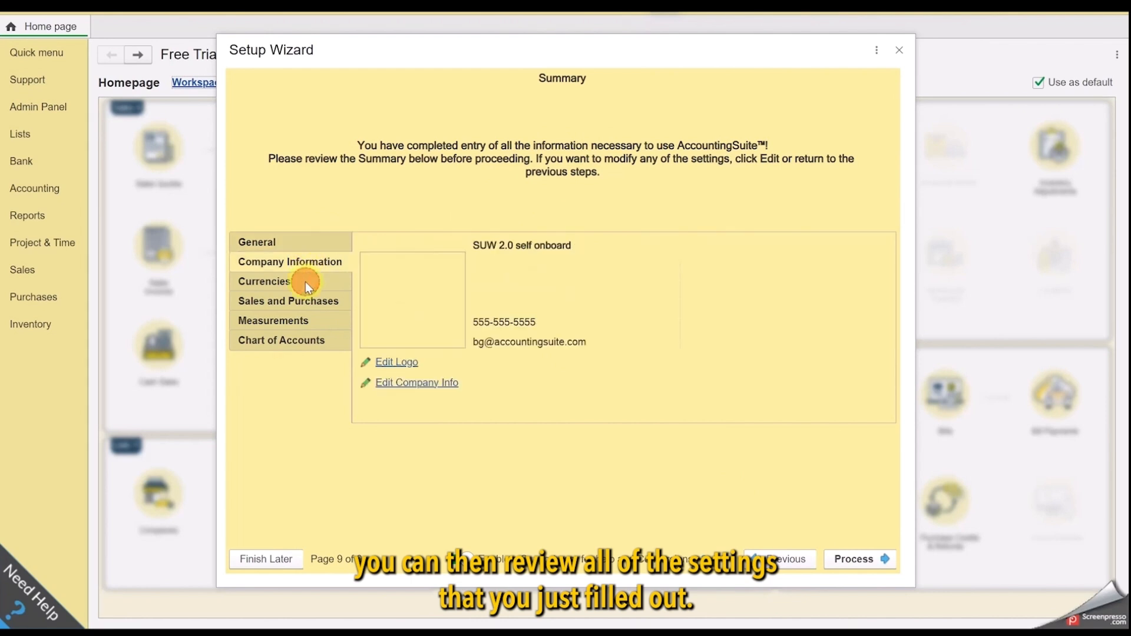
{"action": "left_click", "coordinate": [306, 281]}
{"action": "left_click", "coordinate": [305, 302]}
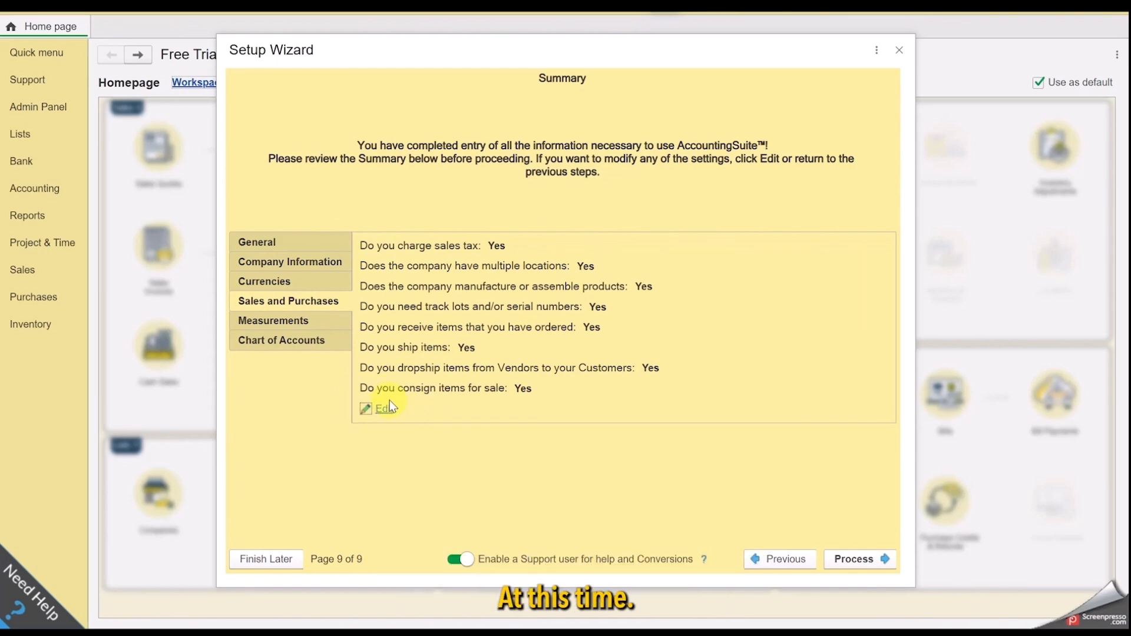
{"action": "left_click", "coordinate": [867, 564]}
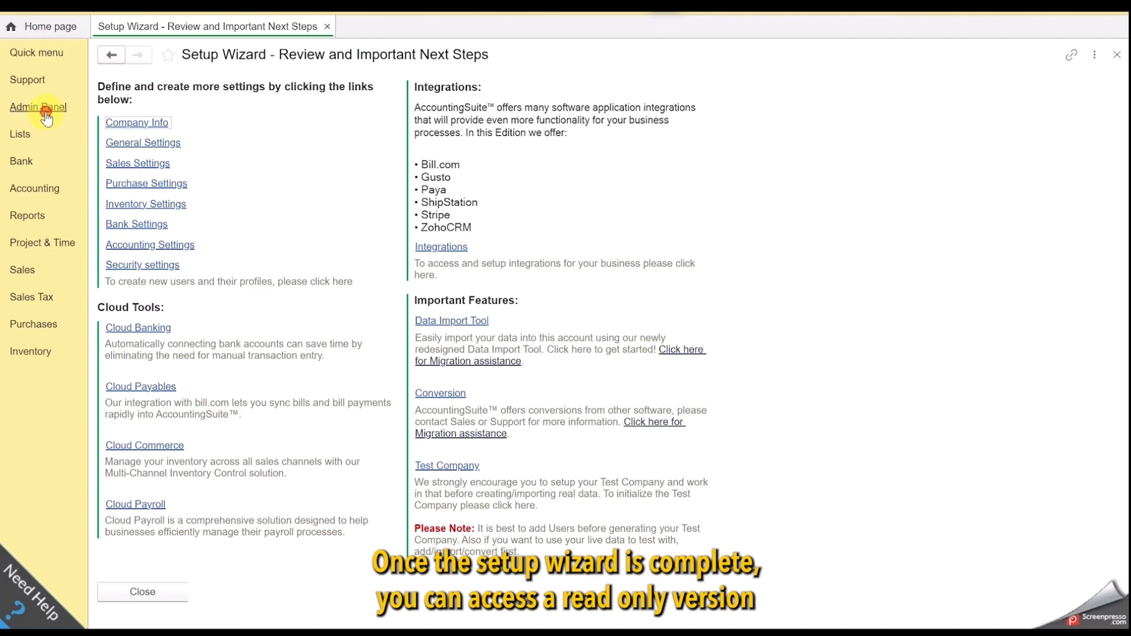
- Look over the Admin Panel's tools and settings and return to the open work area
{"action": "left_click", "coordinate": [69, 111]}
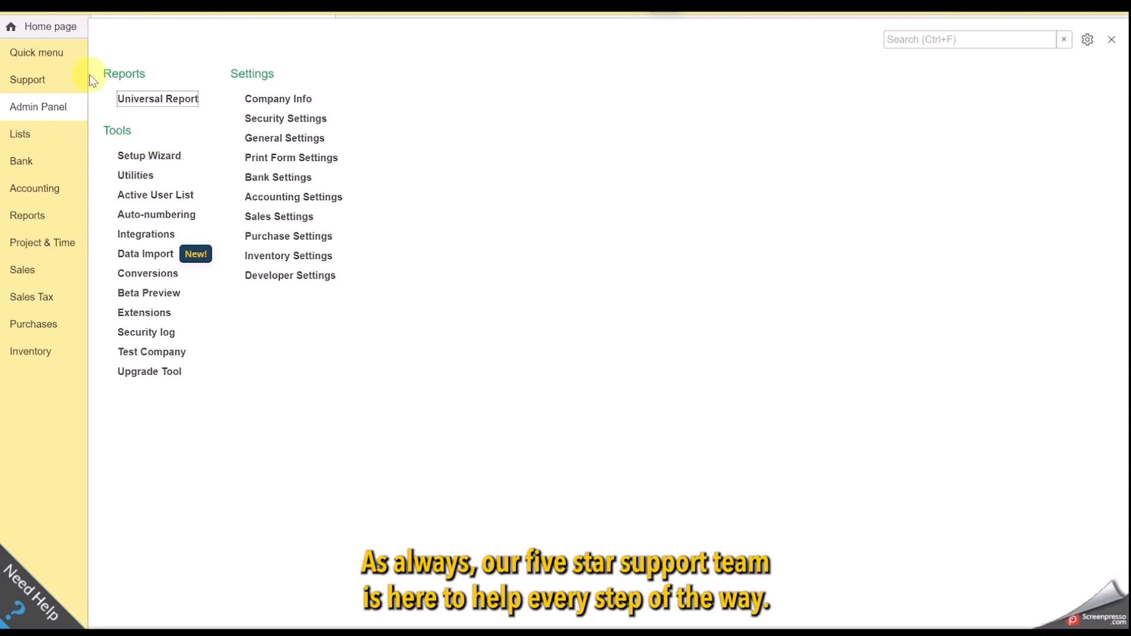
{"action": "left_click", "coordinate": [67, 32]}
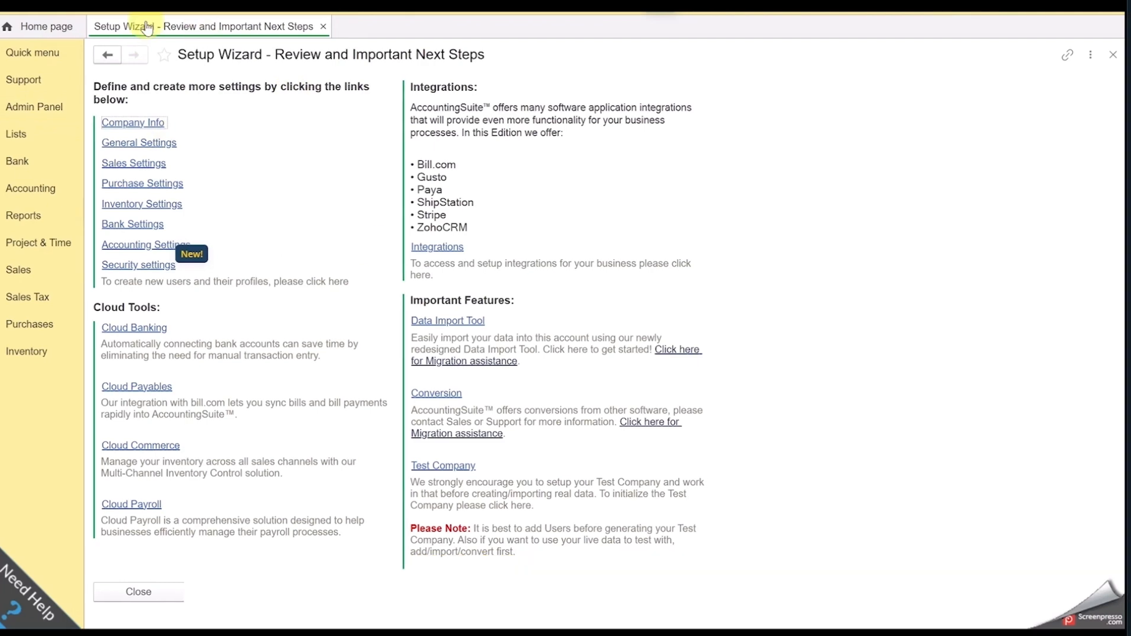